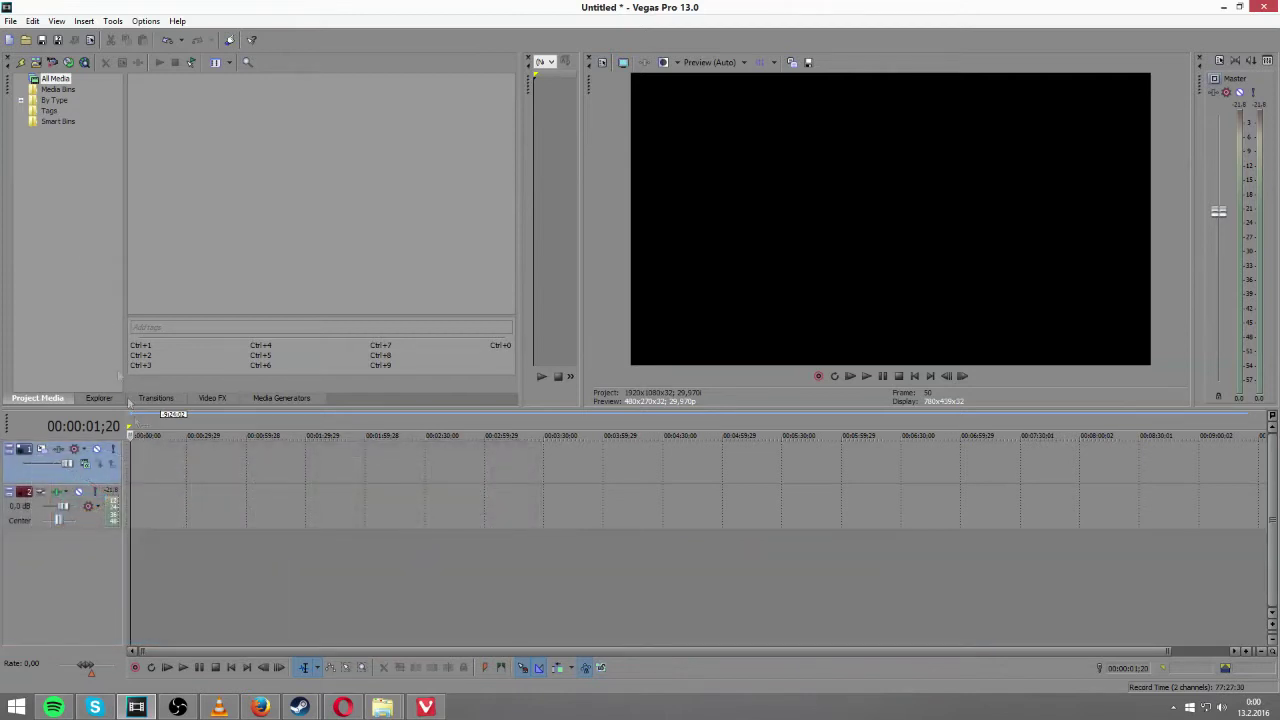
Open Timelapse Tutorial.mp4 onto the timeline and place the playback cursor inside the clip.
click(24, 42)
double_click(655, 265)
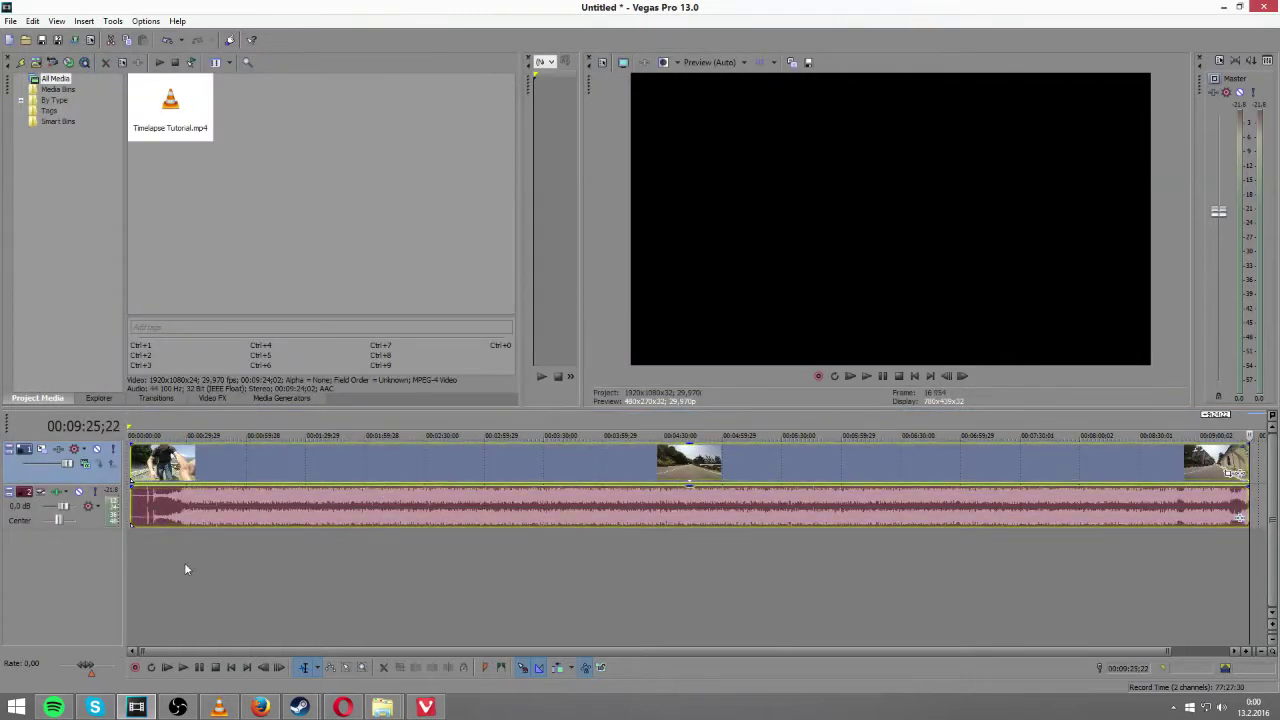
click(184, 562)
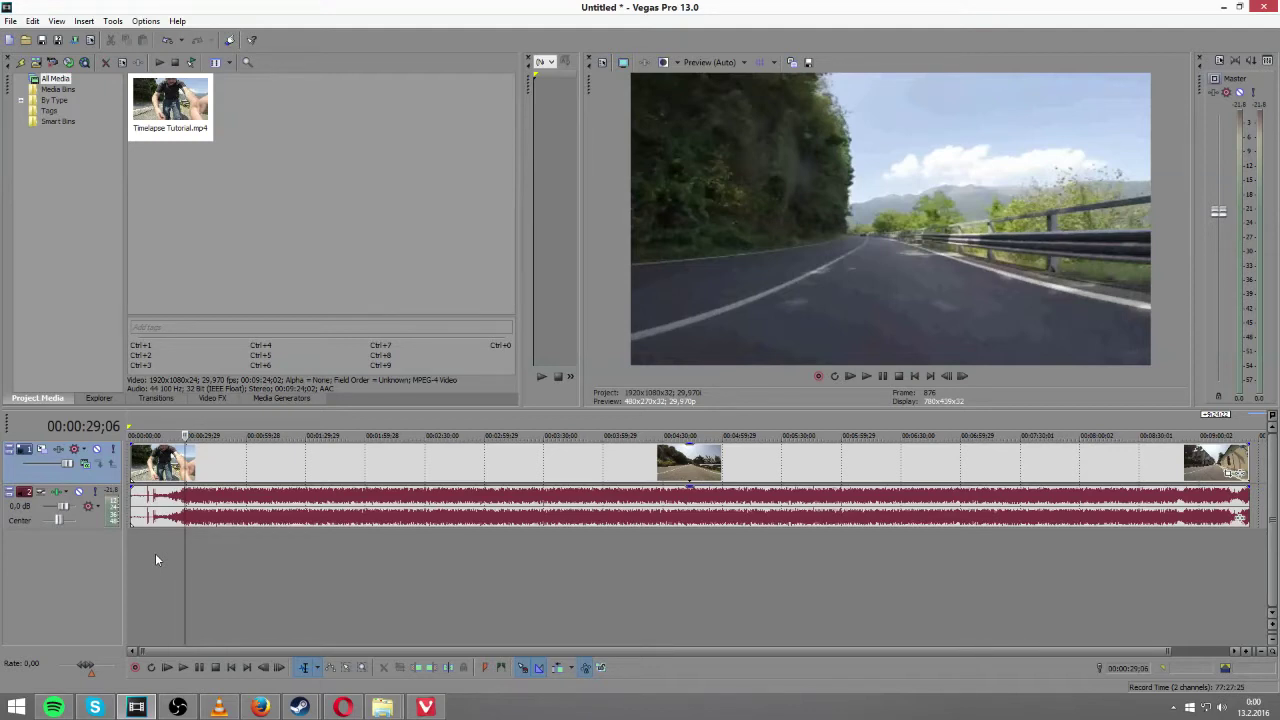
click(136, 562)
click(132, 567)
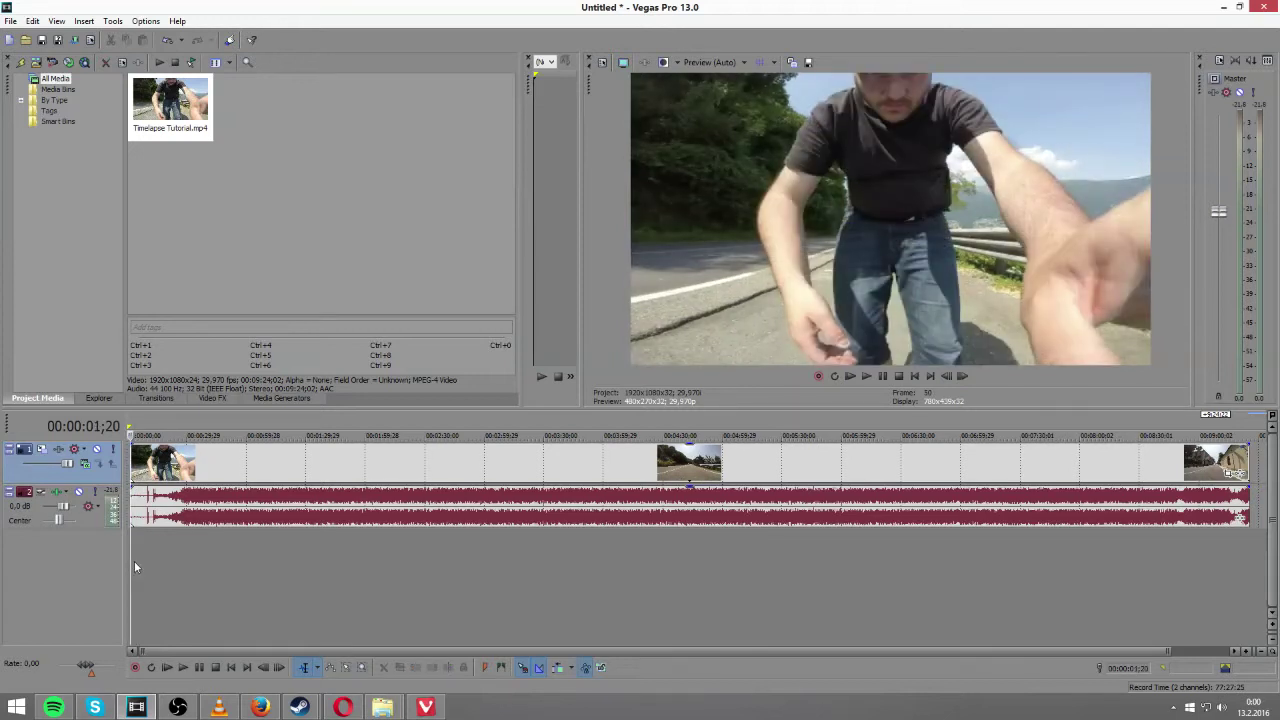
key(space)
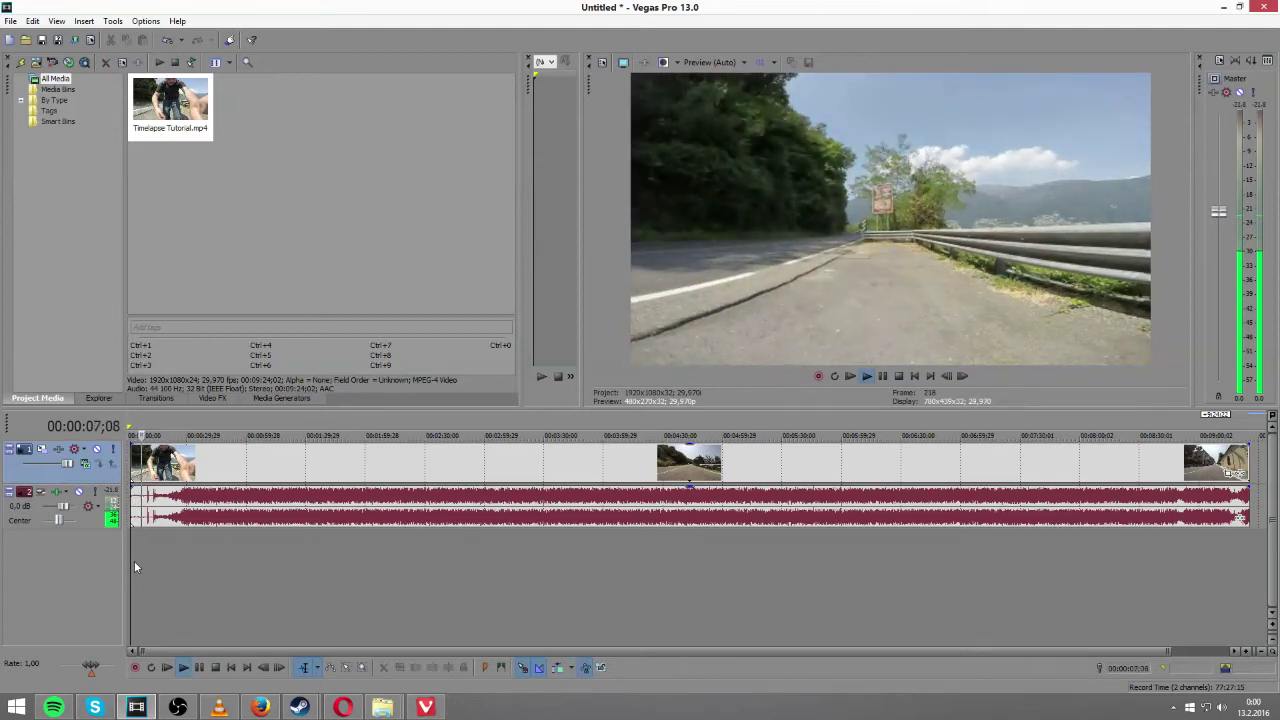
key(space)
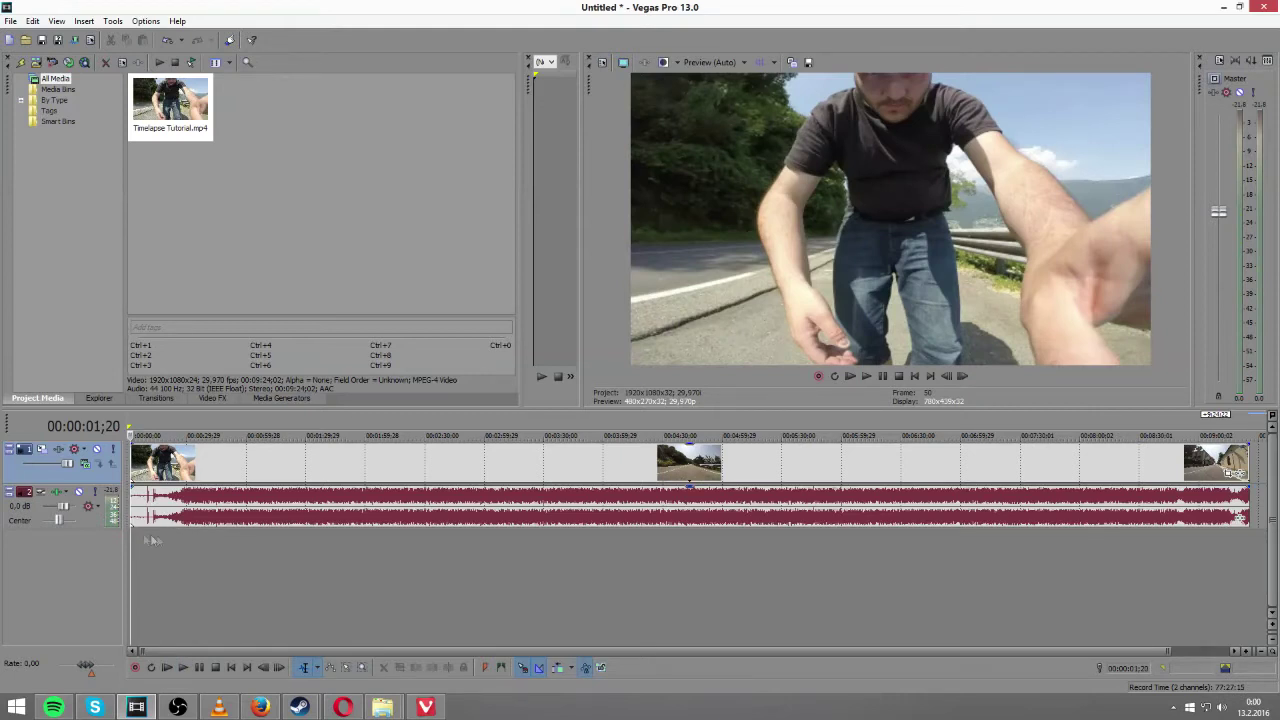
Delete the Timelapse Tutorial.mp4 audio track from its track header context menu.
click(96, 523)
right_click(96, 523)
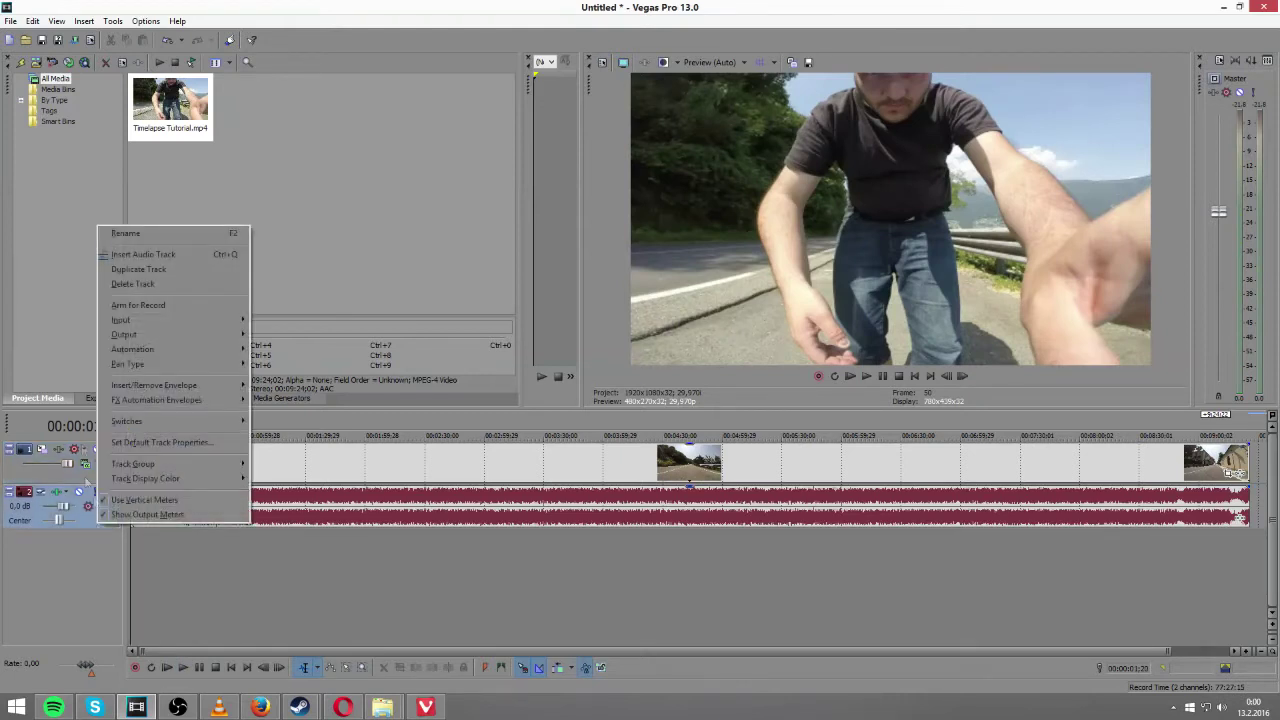
click(152, 288)
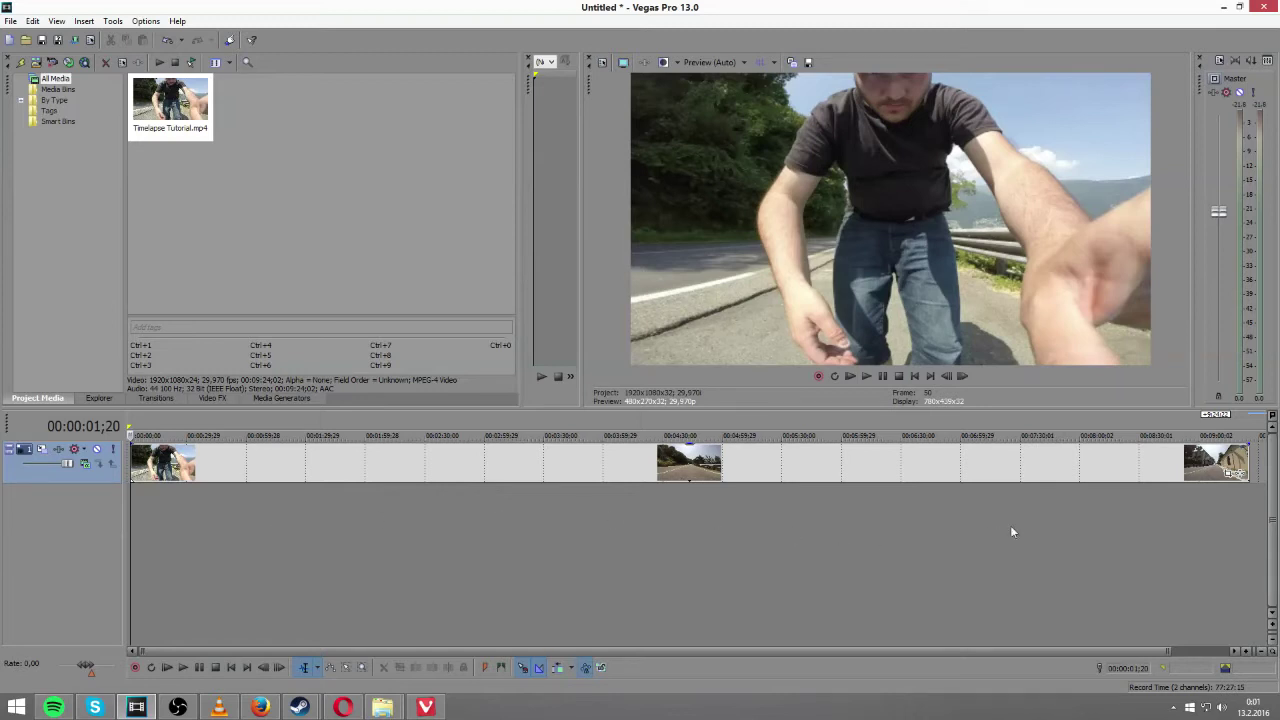
click(1221, 530)
click(954, 532)
click(742, 531)
click(555, 541)
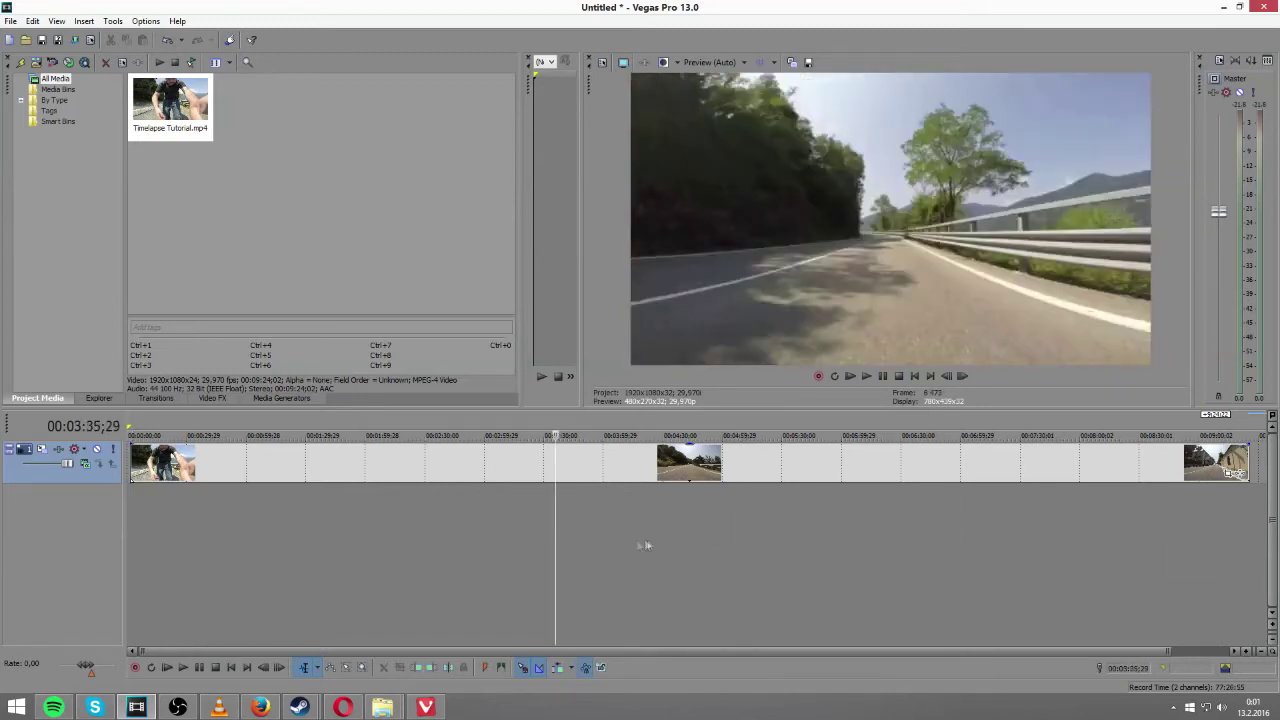
click(694, 545)
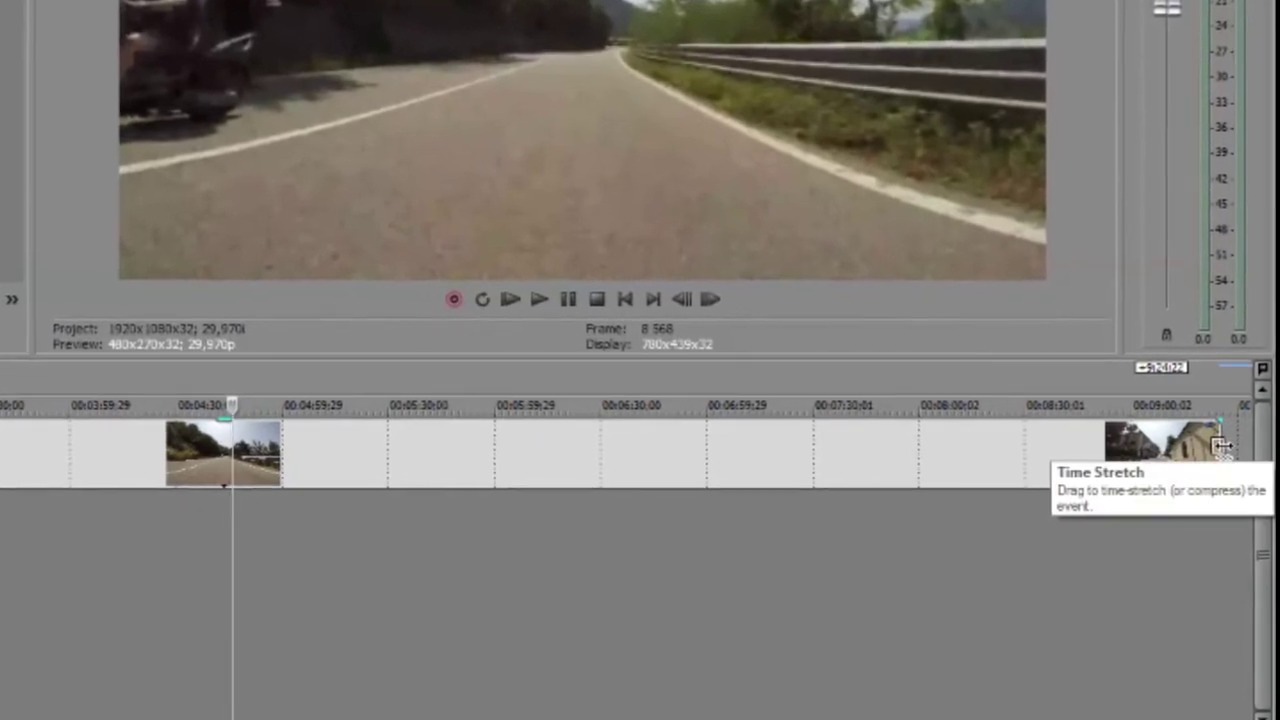
Ctrl-drag the video event's right edge far left to time-compress it, then return to the start.
drag(1222, 446, 40, 452)
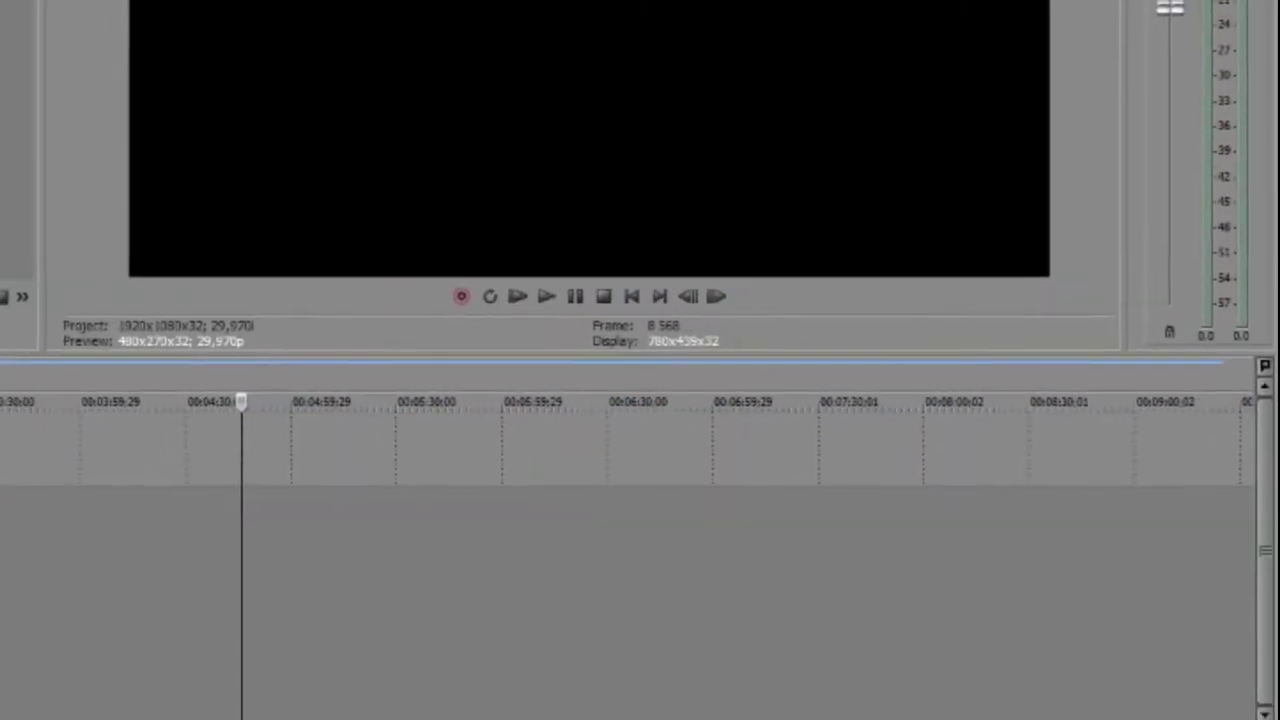
key(ctrl+Left)
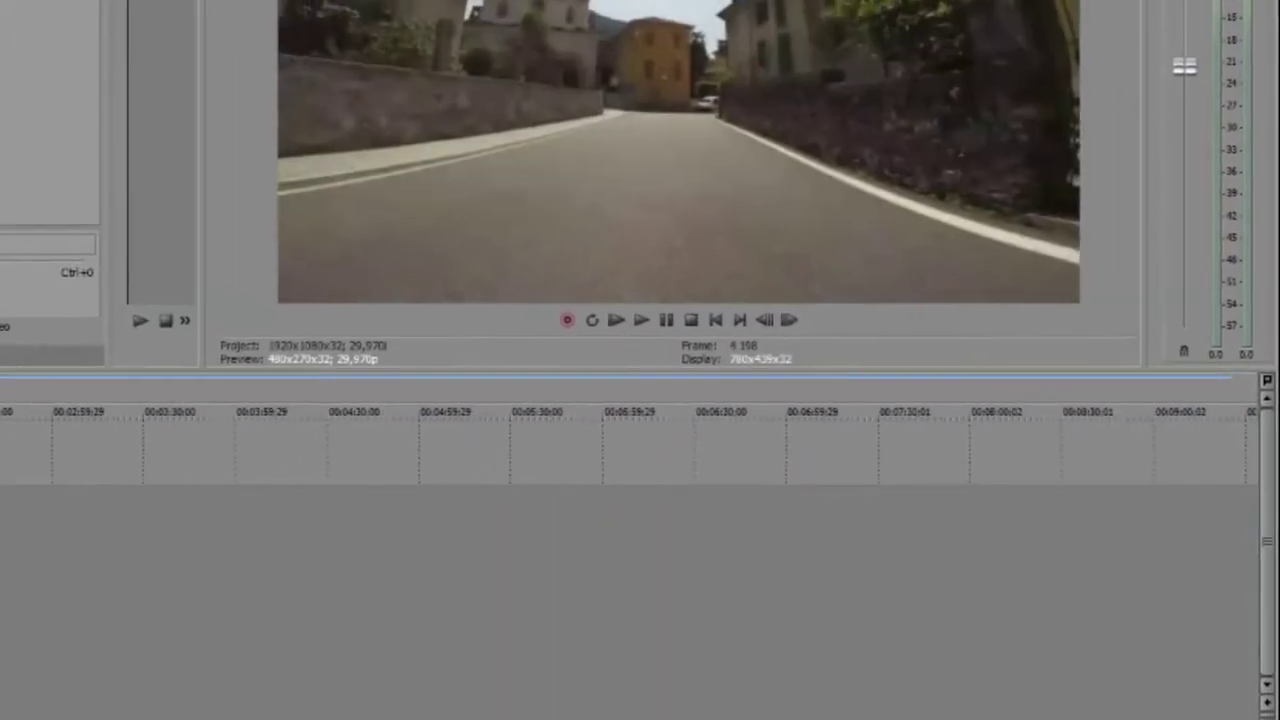
key(ctrl+Left)
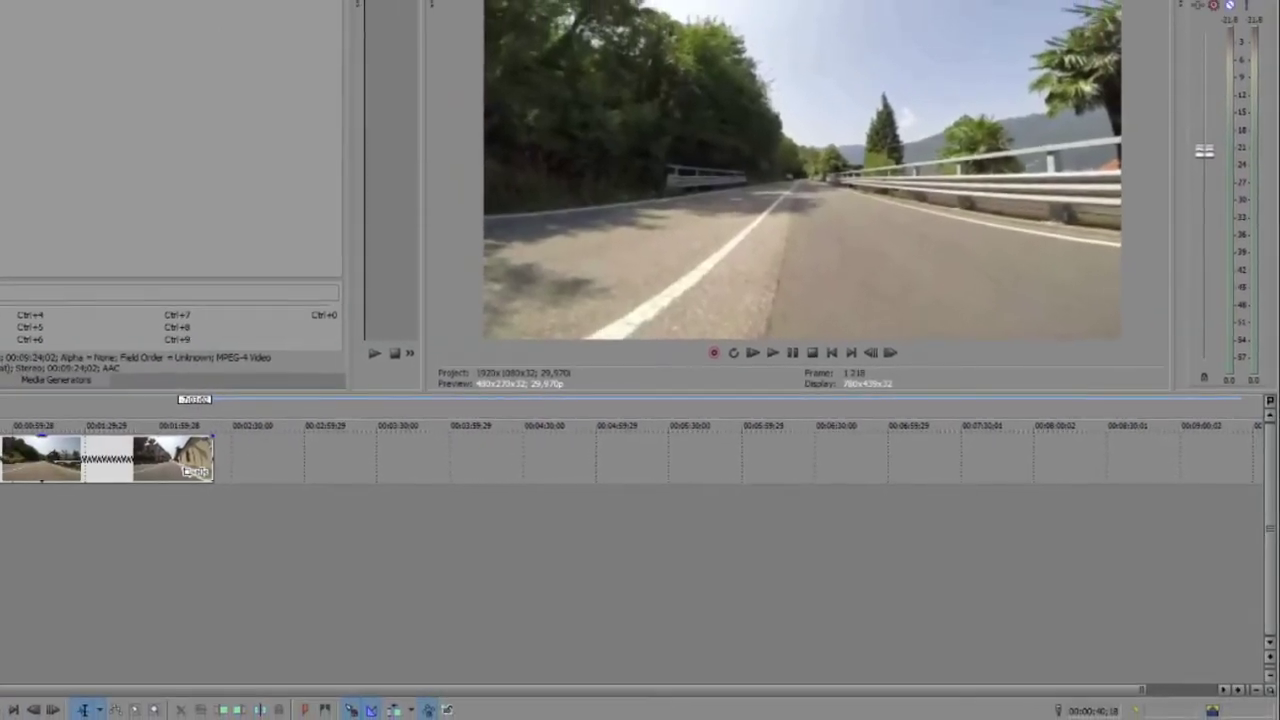
click(3, 545)
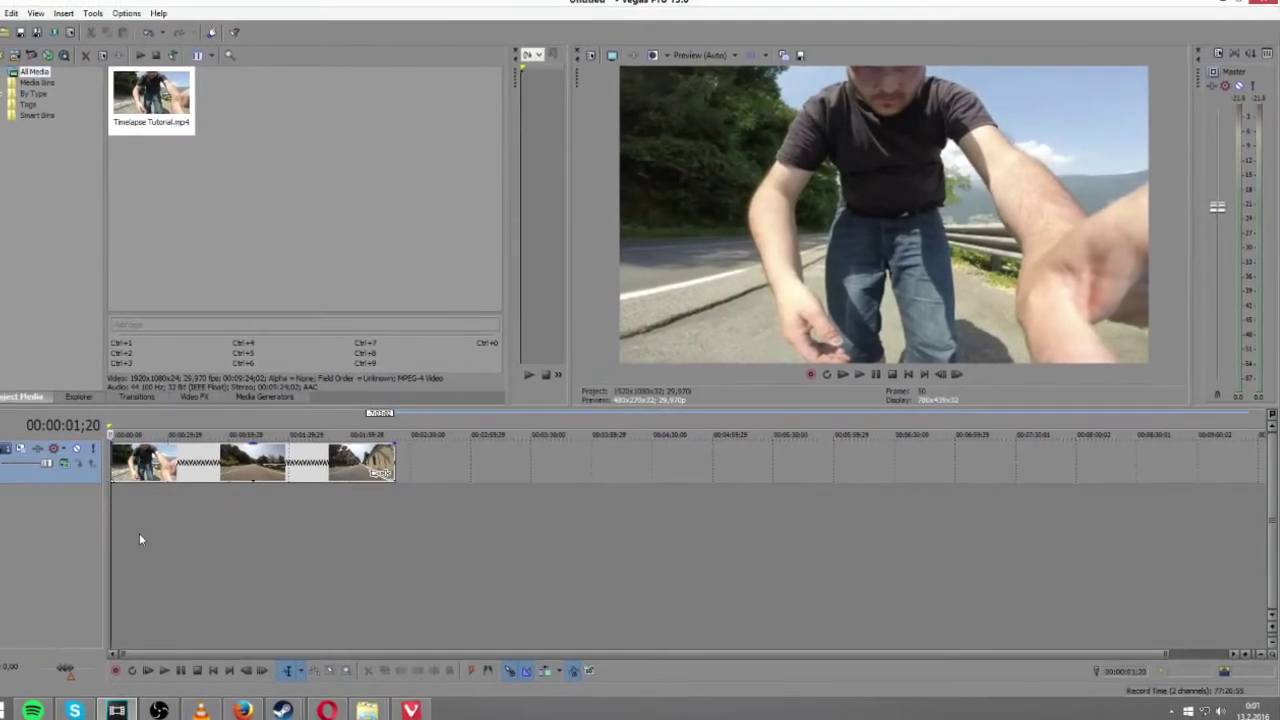
key(space)
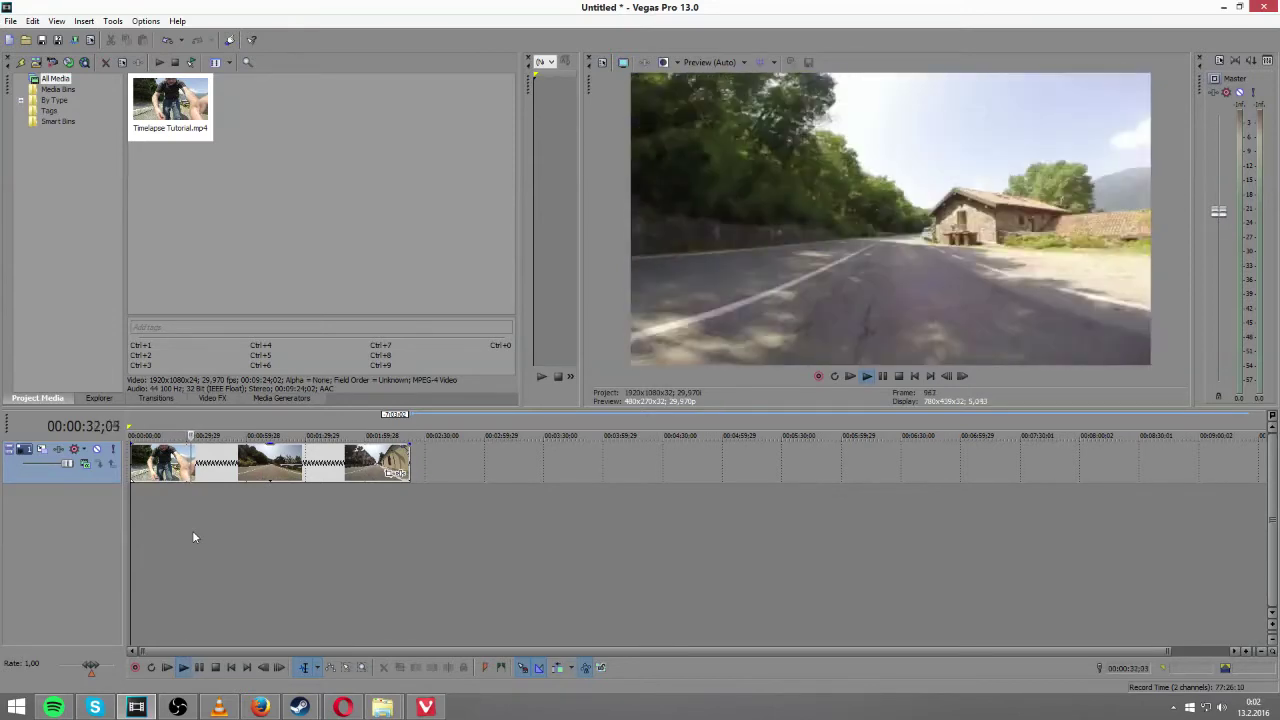
Stop playback and undo the time compression and audio track deletion with Ctrl+Z.
key(space)
key(ctrl+z)
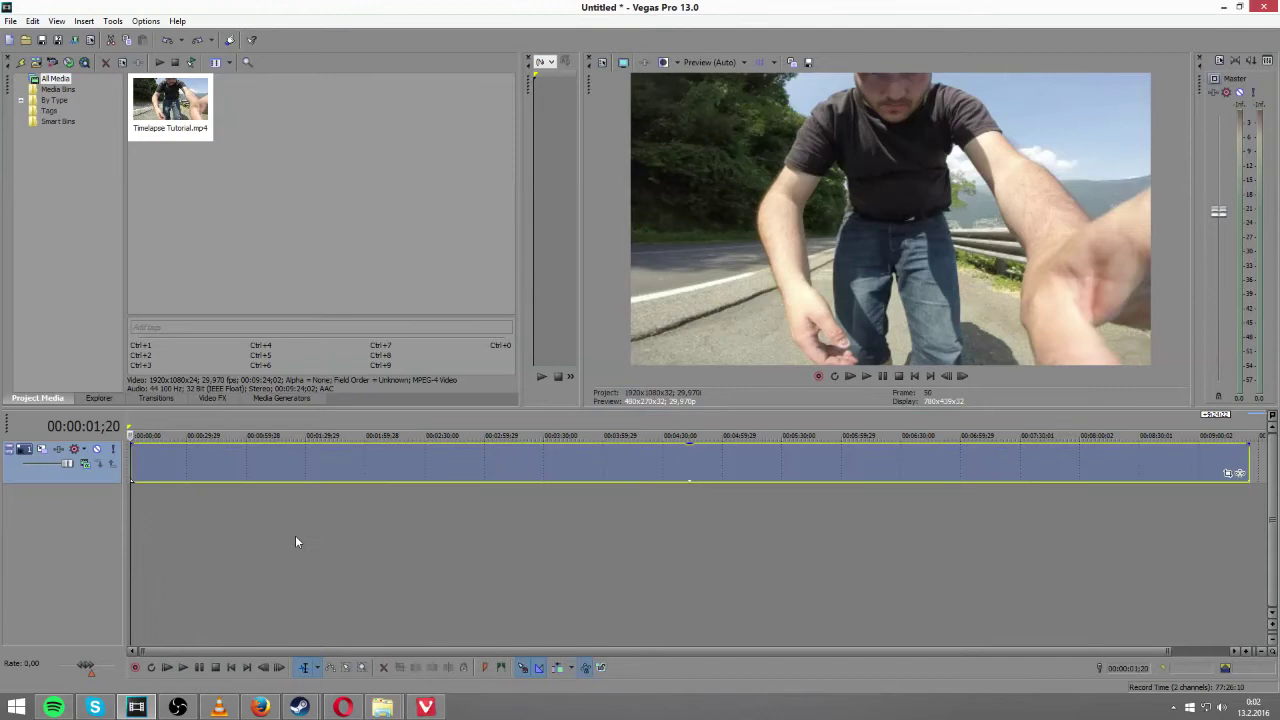
click(323, 538)
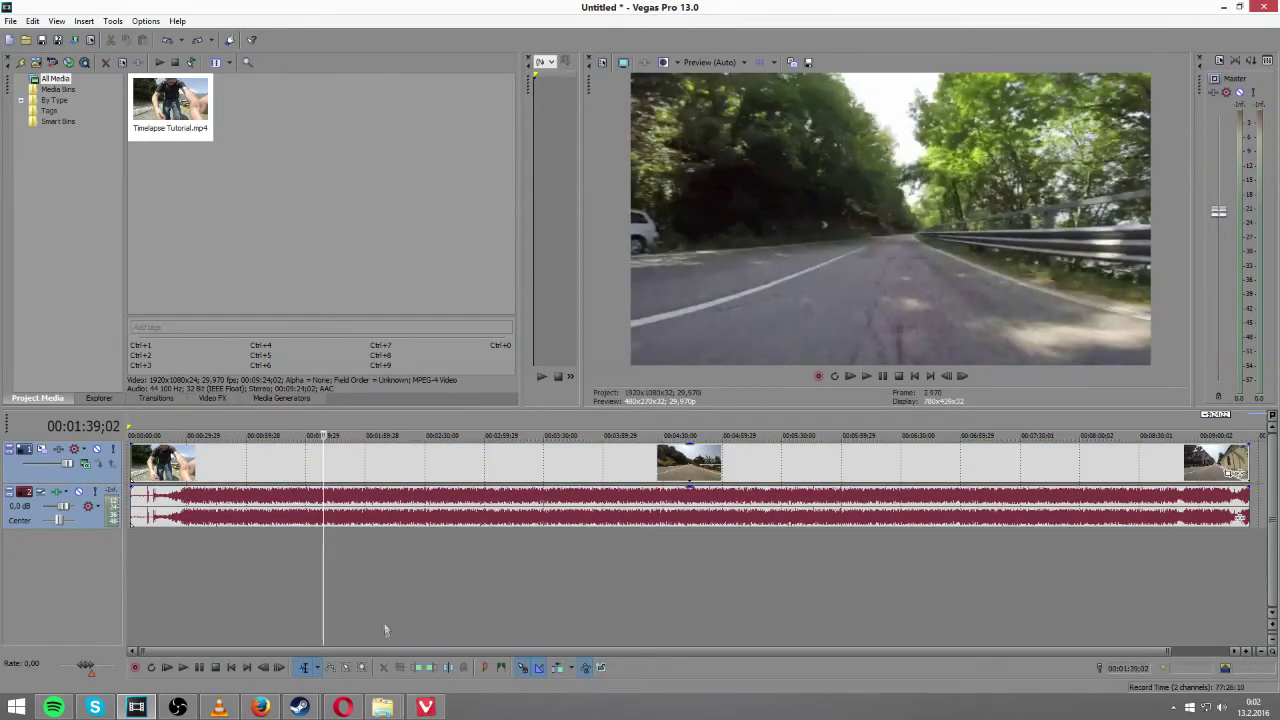
scroll(788, 572, down, 2)
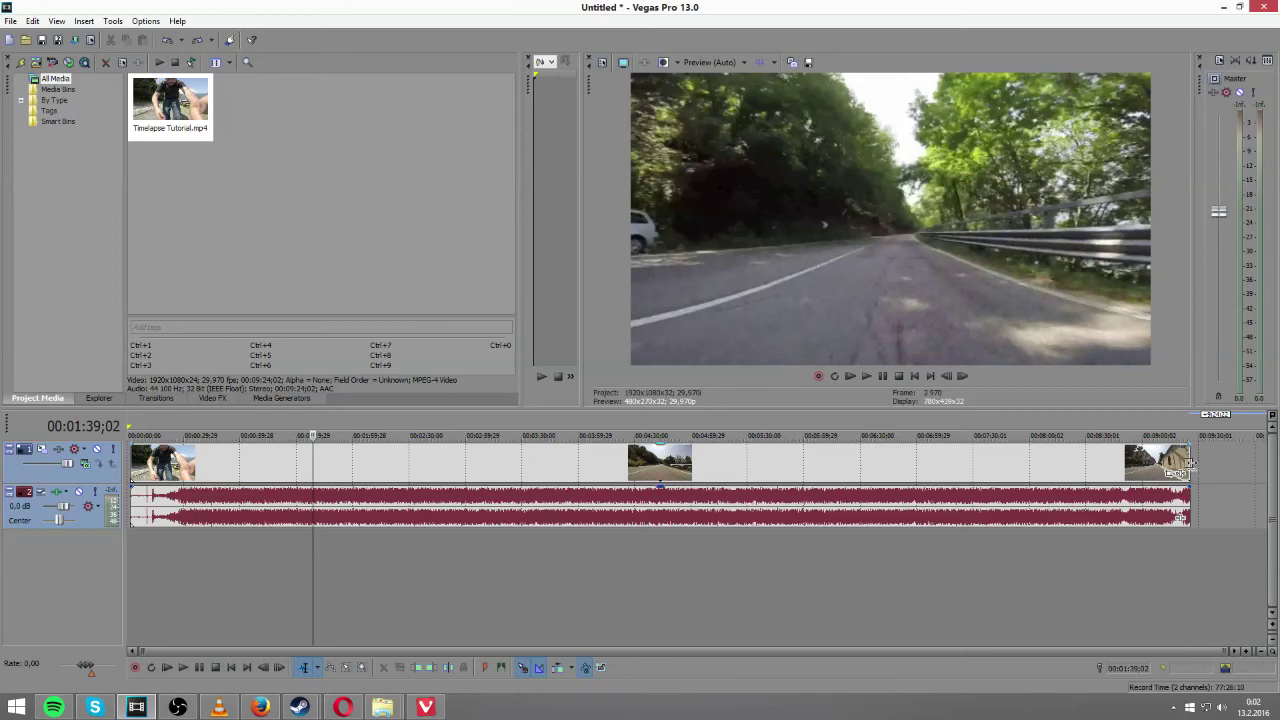
Time-stretch the video and audio events so the clip runs well past 00:09:00.
drag(1189, 462, 1056, 465)
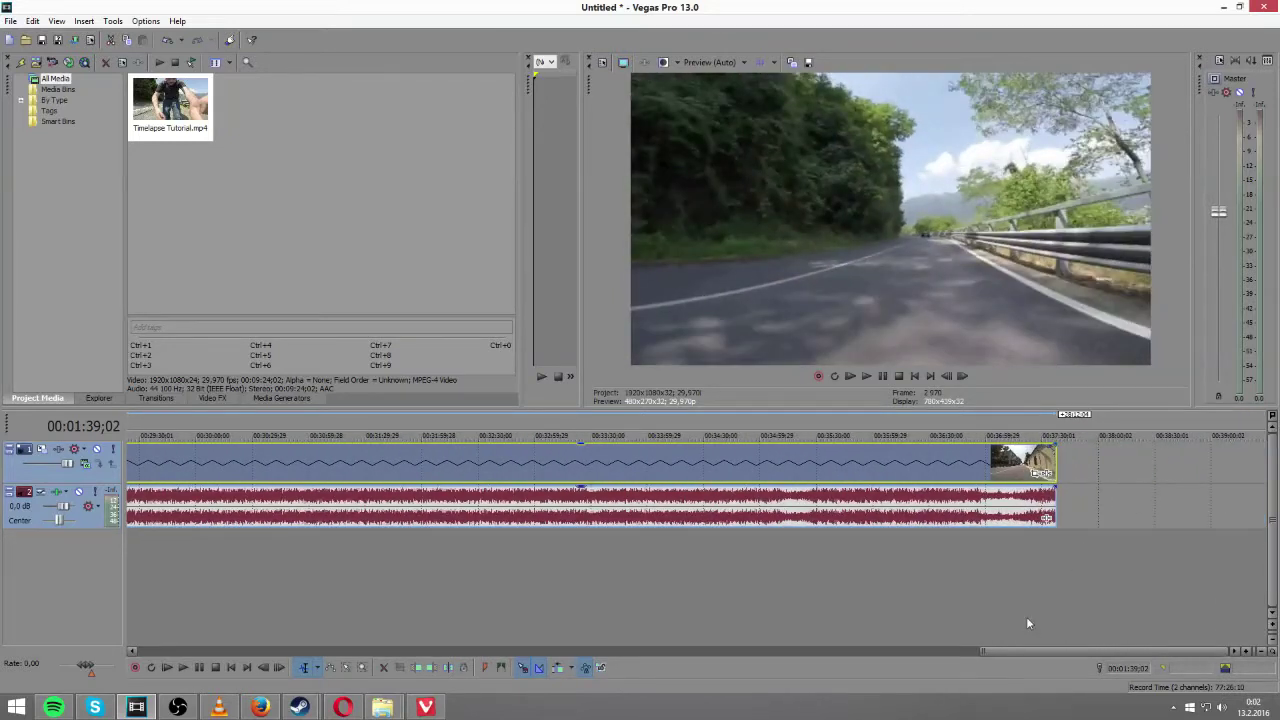
drag(1110, 654, 228, 580)
click(138, 560)
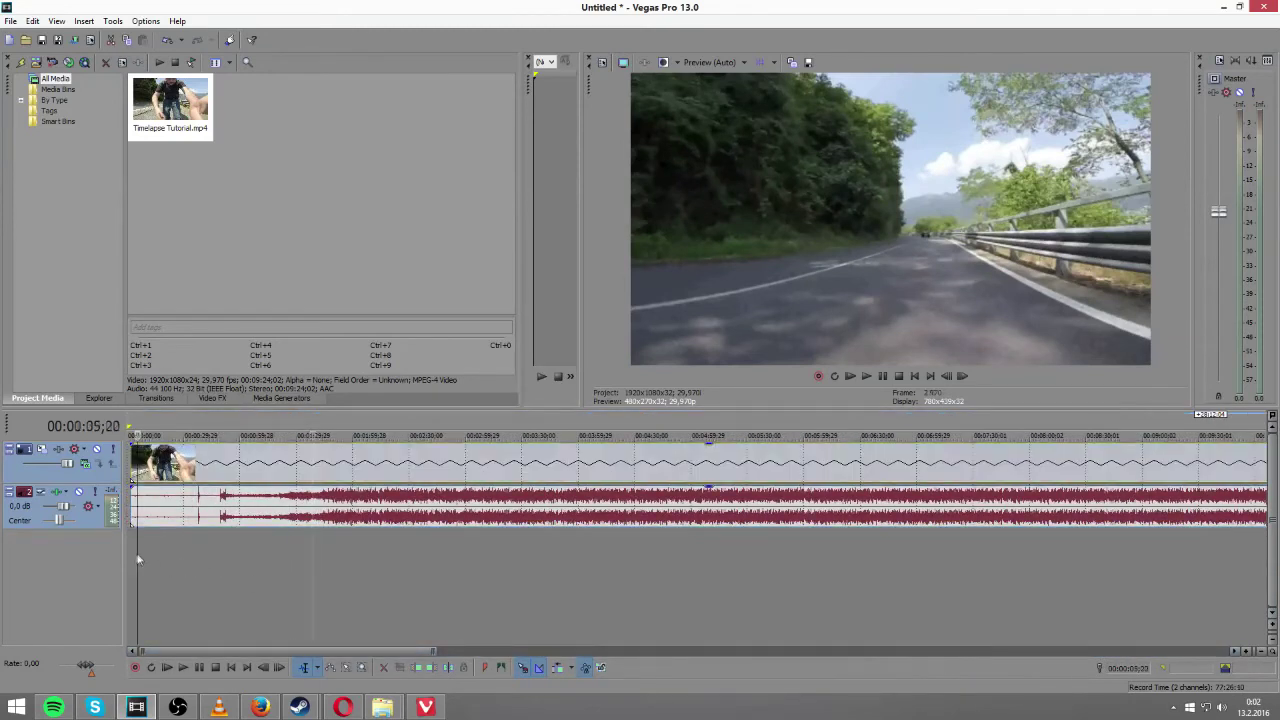
click(131, 552)
key(space)
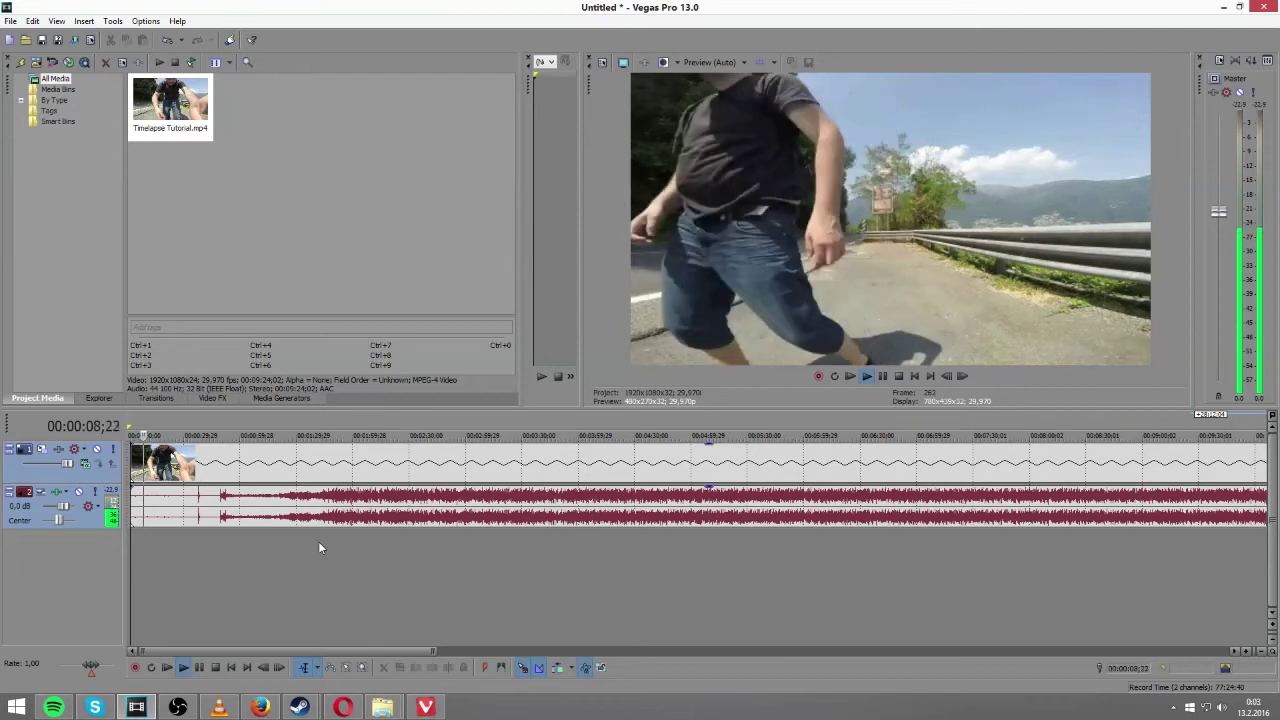
key(space)
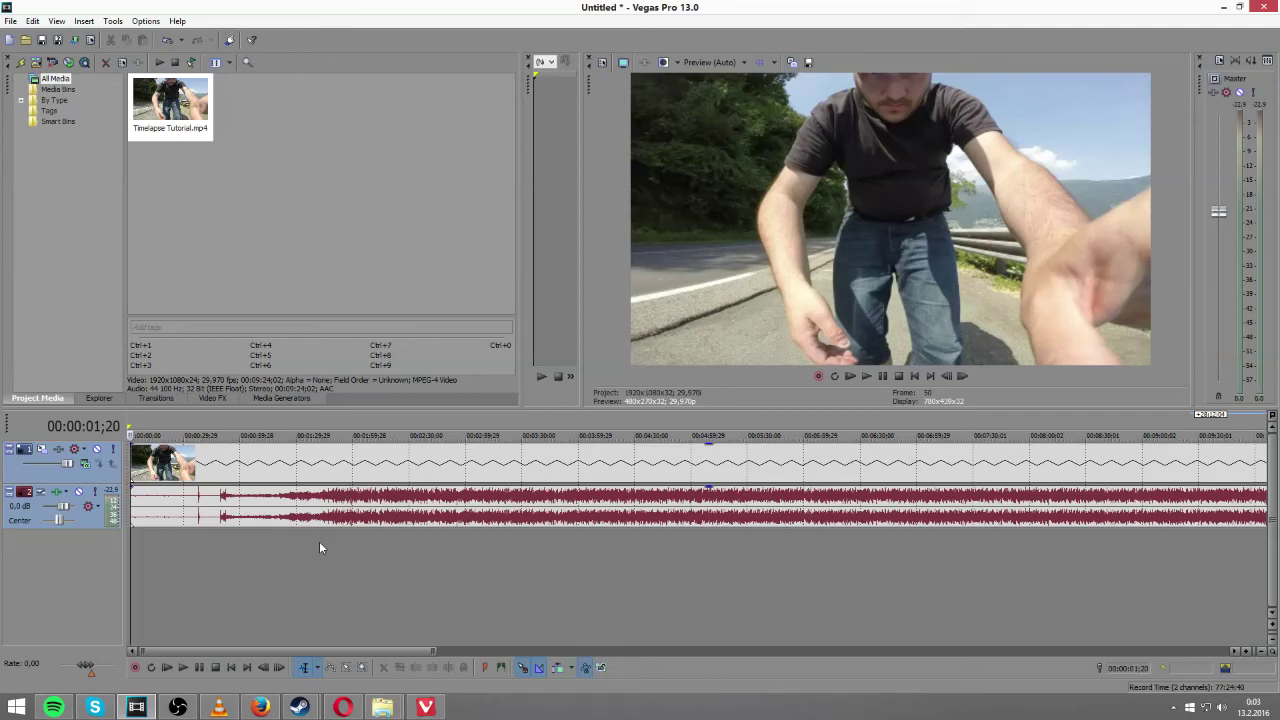
Delete the video track and trim the audio event to end just before 00:10:00.
click(190, 508)
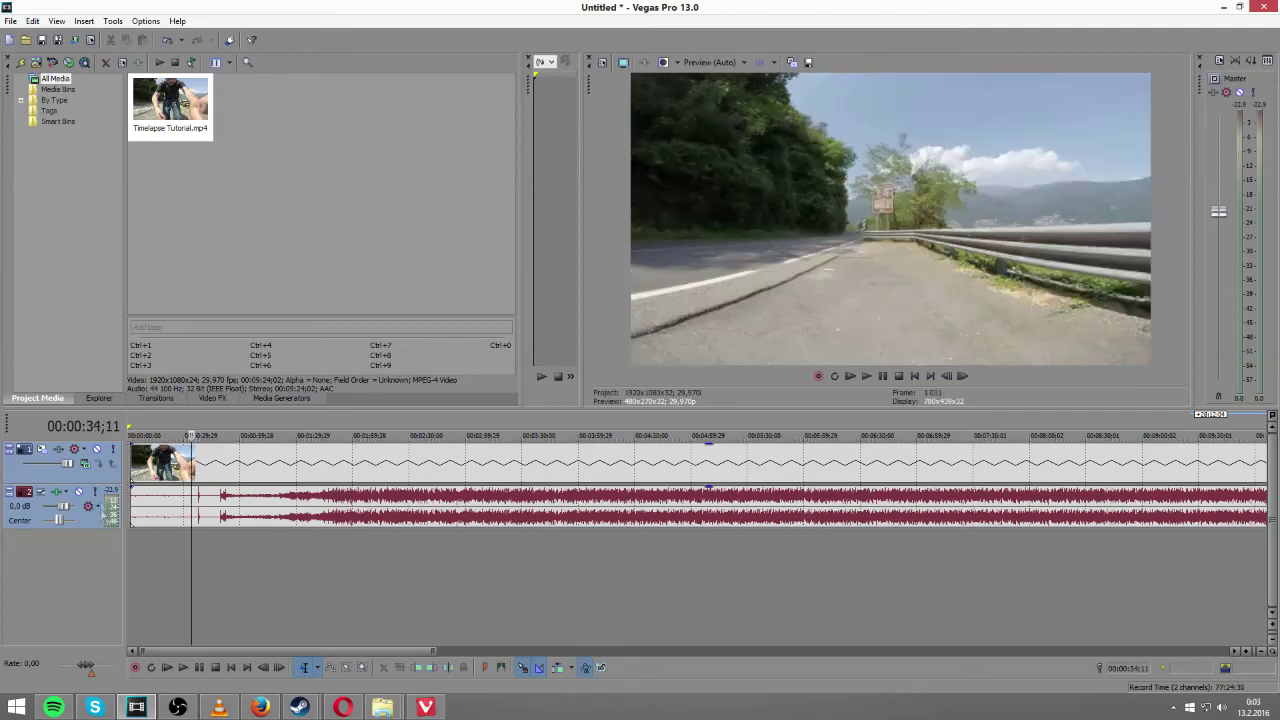
right_click(106, 471)
click(128, 514)
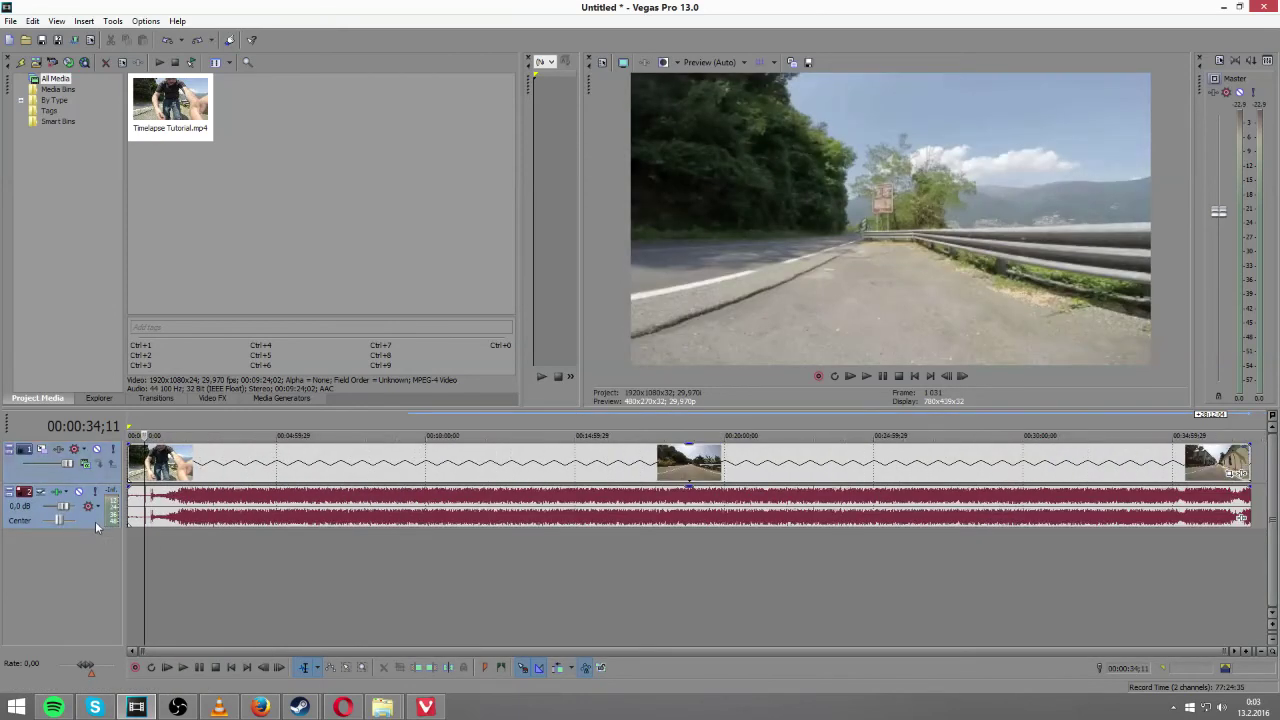
right_click(104, 477)
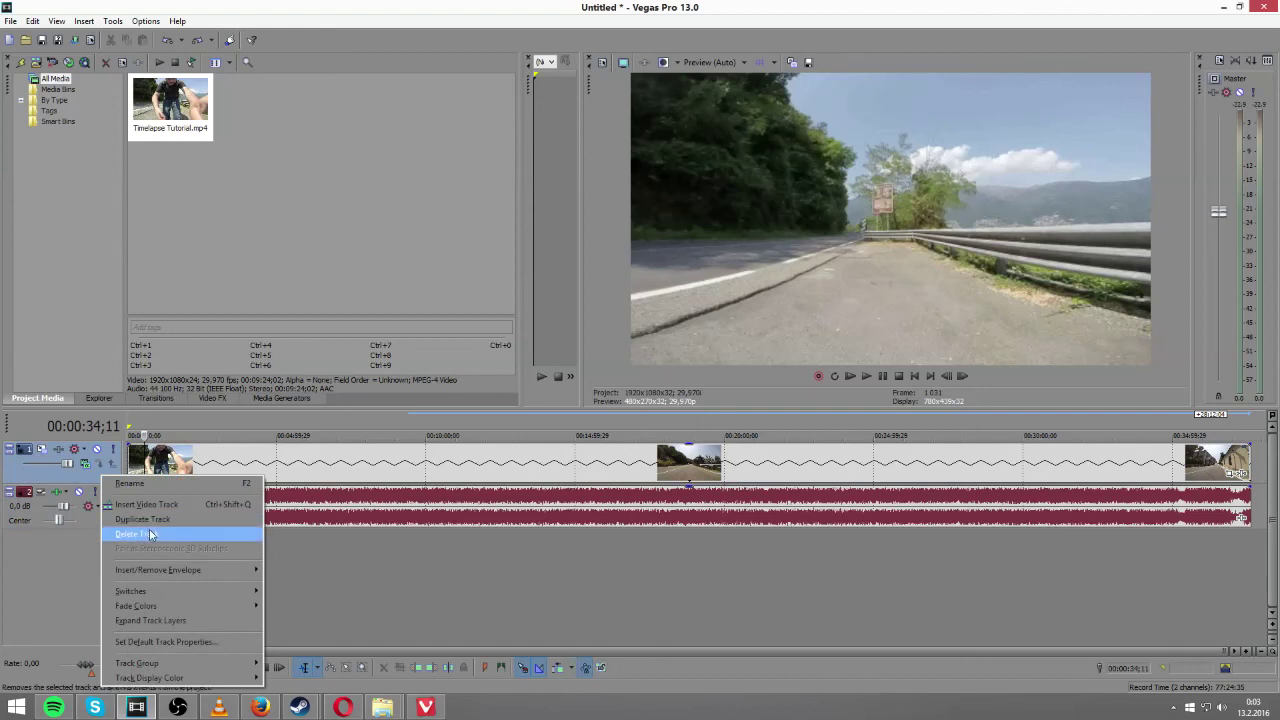
click(140, 533)
drag(1247, 468, 412, 474)
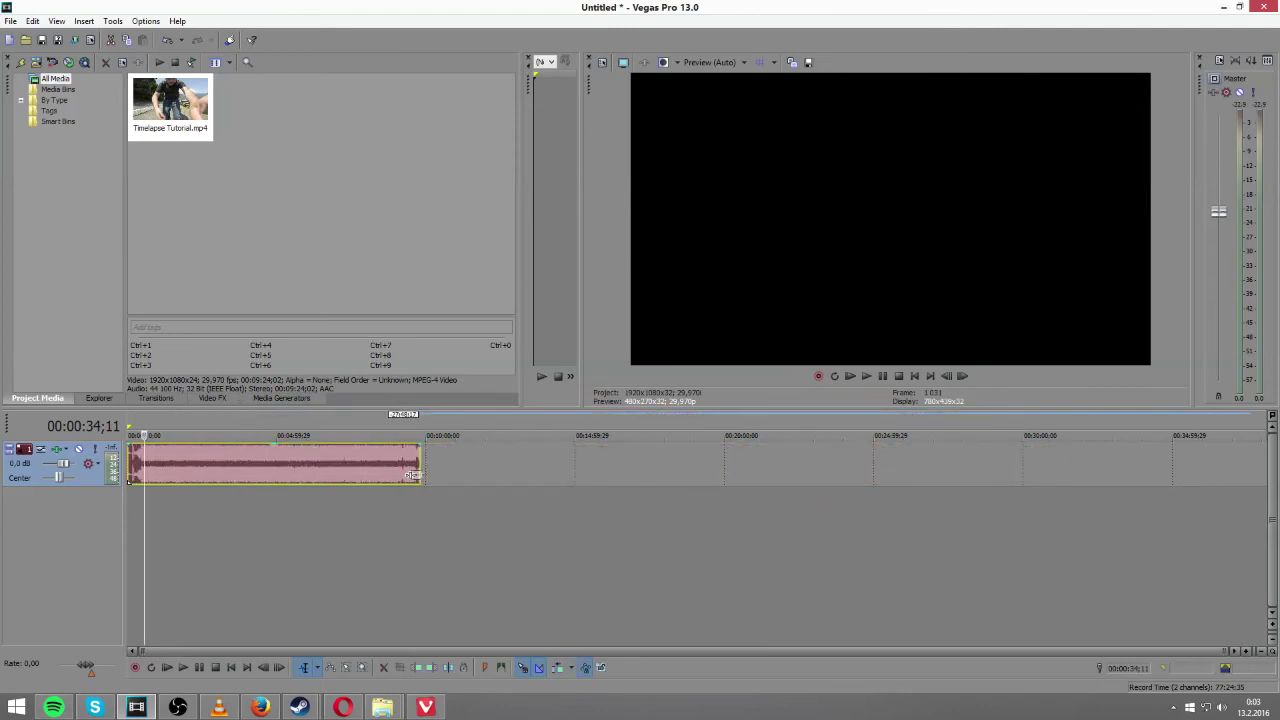